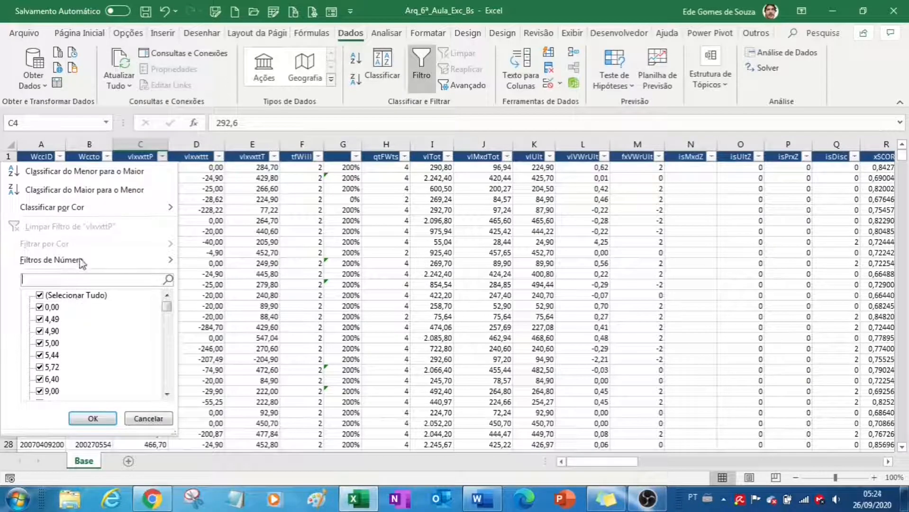
Filter the vlxvxttP column to show only values greater than 200.
{"action": "mouse_move", "coordinate": [68, 261]}
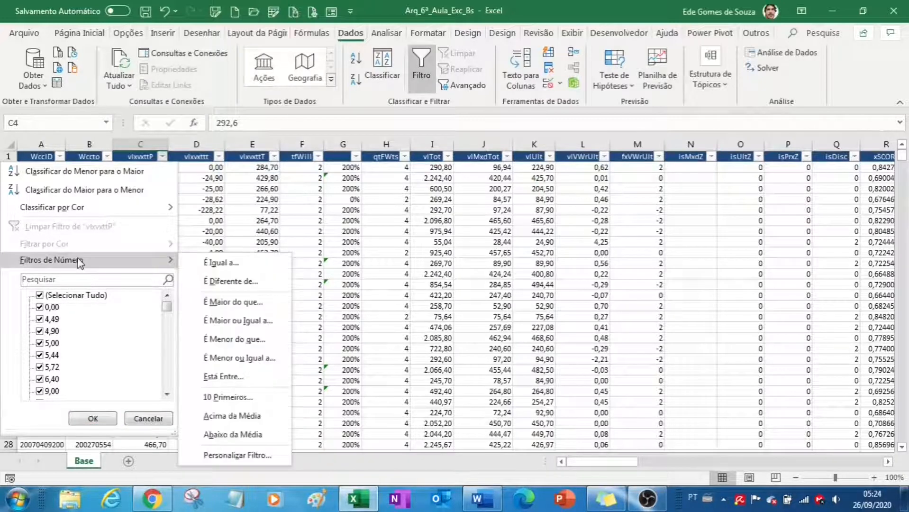
{"action": "left_click", "coordinate": [232, 302]}
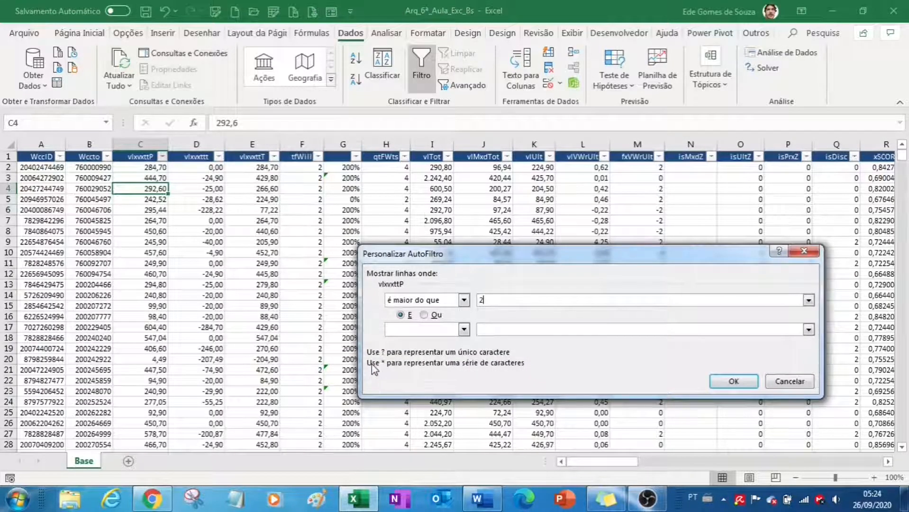
{"action": "type", "text": "200"}
{"action": "left_click", "coordinate": [733, 382]}
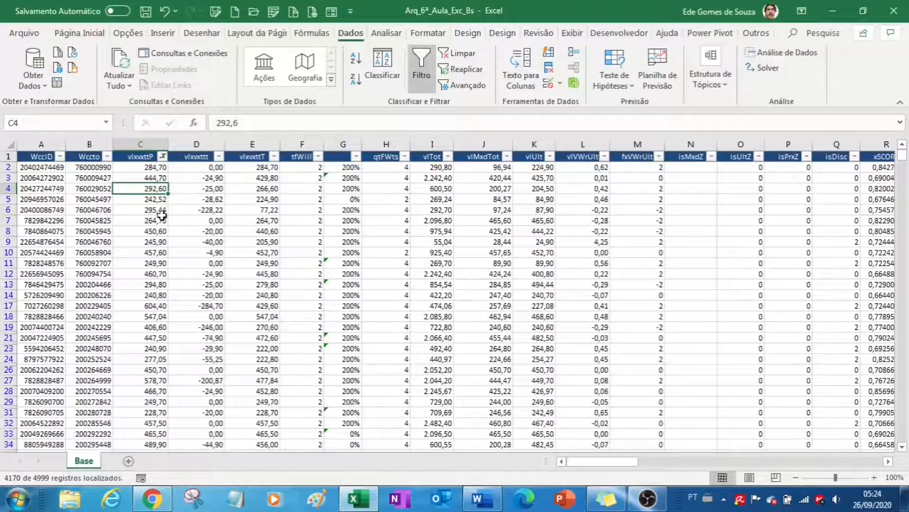
Change the vlxvxttP number filter to show only values less than or equal to 100.
{"action": "scroll", "coordinate": [158, 322], "scroll_direction": "down", "scroll_amount": 15}
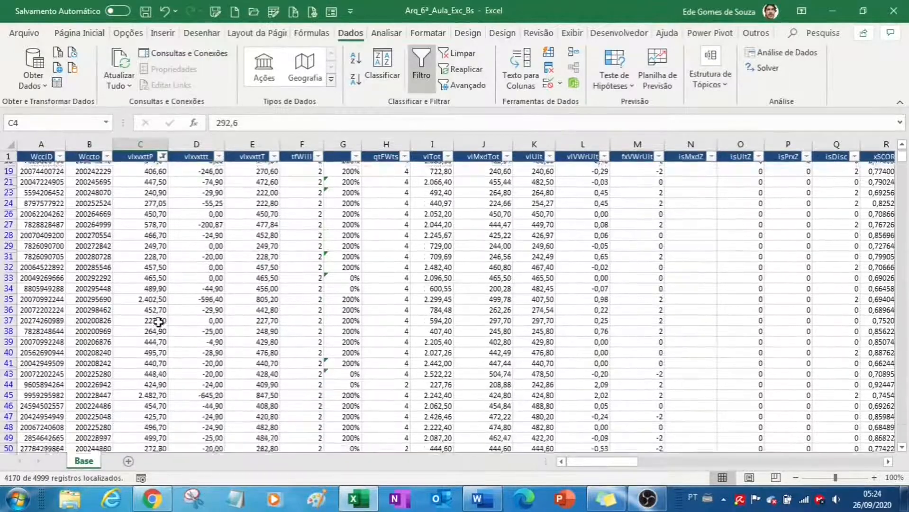
{"action": "scroll", "coordinate": [158, 323], "scroll_direction": "down", "scroll_amount": 8}
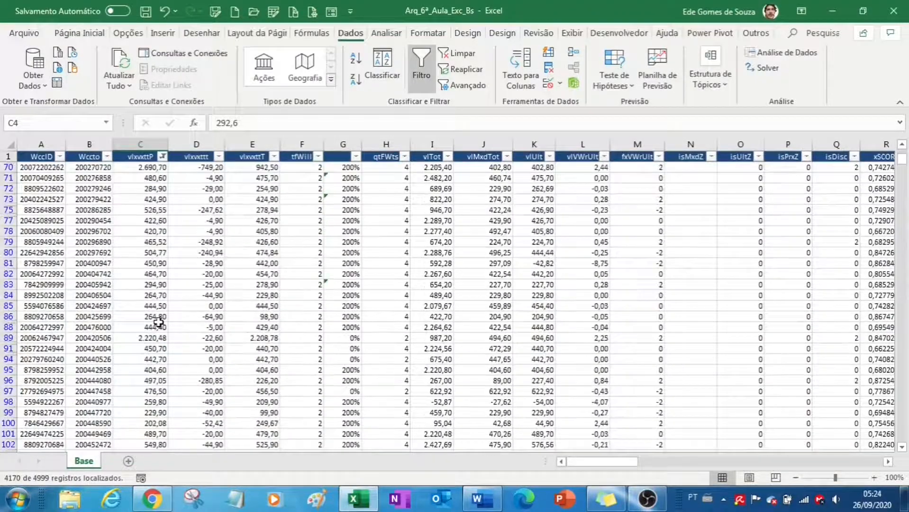
{"action": "scroll", "coordinate": [158, 322], "scroll_direction": "down", "scroll_amount": 10}
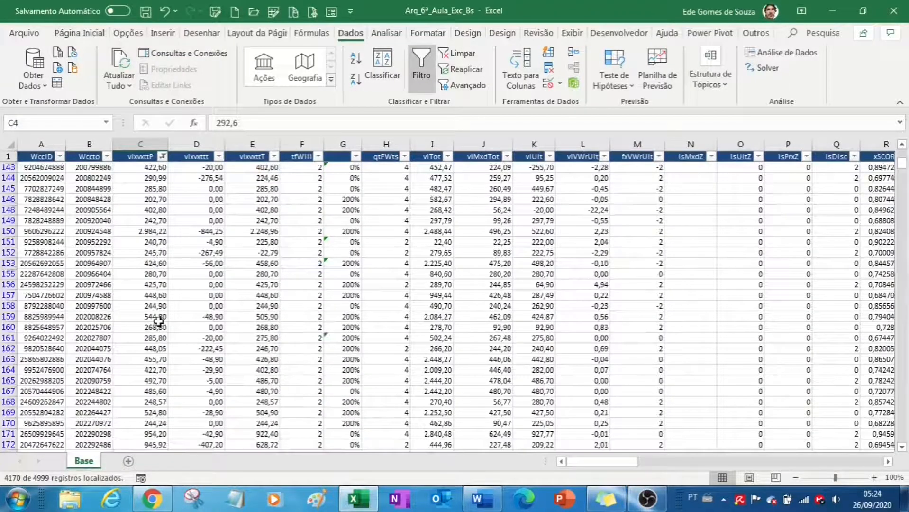
{"action": "scroll", "coordinate": [158, 322], "scroll_direction": "up", "scroll_amount": 10}
{"action": "left_click", "coordinate": [162, 156]}
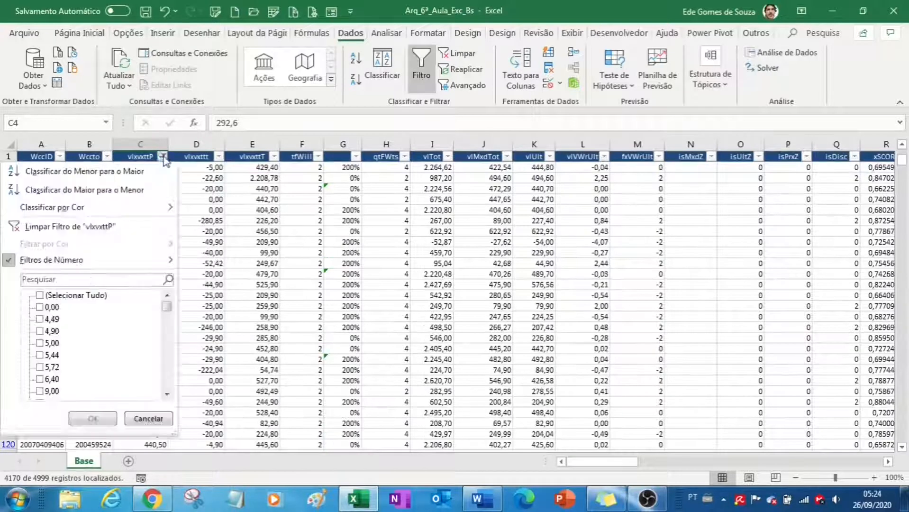
{"action": "mouse_move", "coordinate": [109, 259]}
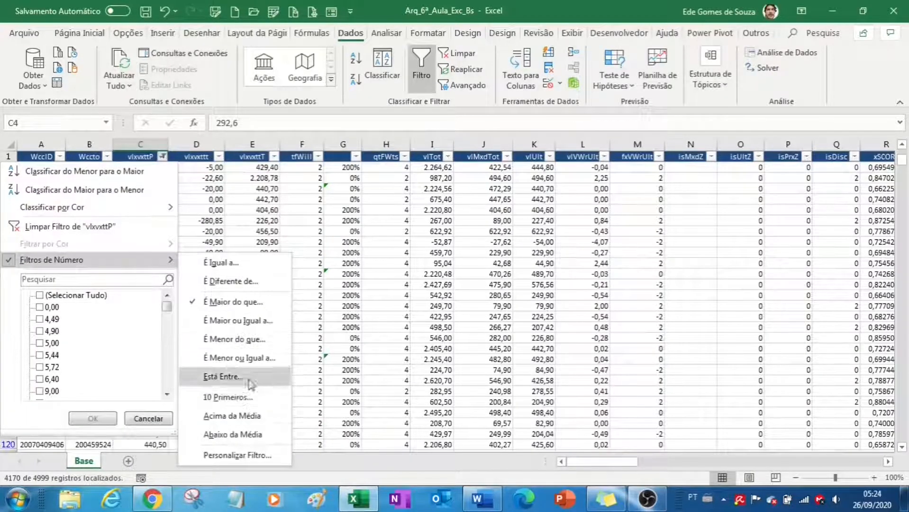
{"action": "left_click", "coordinate": [236, 360]}
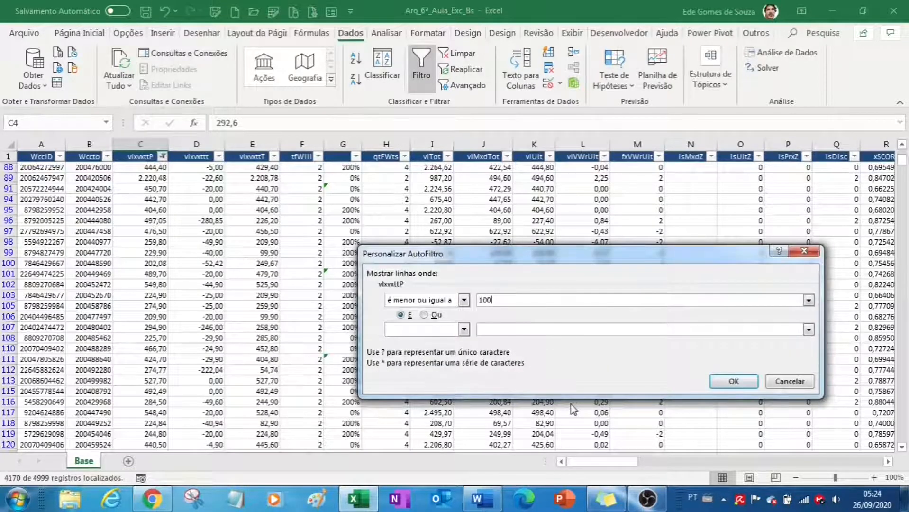
{"action": "left_click", "coordinate": [733, 381]}
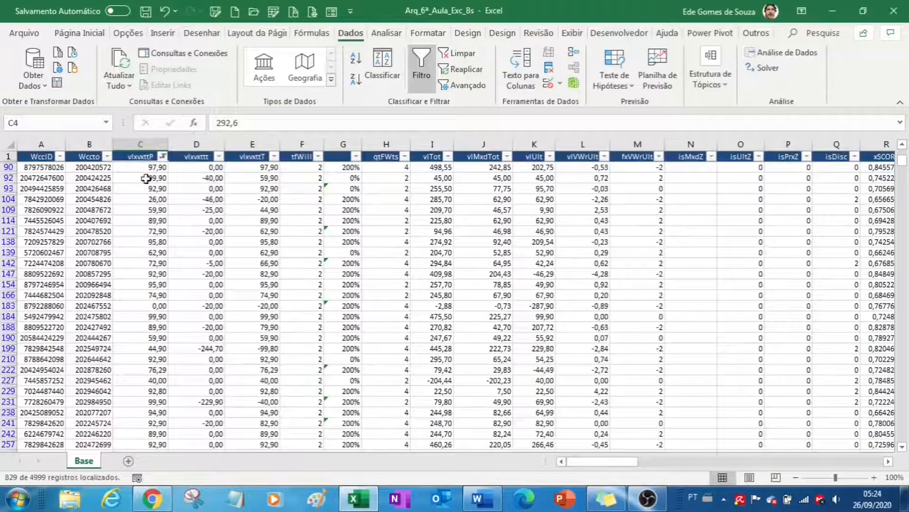
Replace the vlxvxttP filter with a top 10 filter that shows the first 10 items.
{"action": "scroll", "coordinate": [152, 359], "scroll_direction": "down", "scroll_amount": 3}
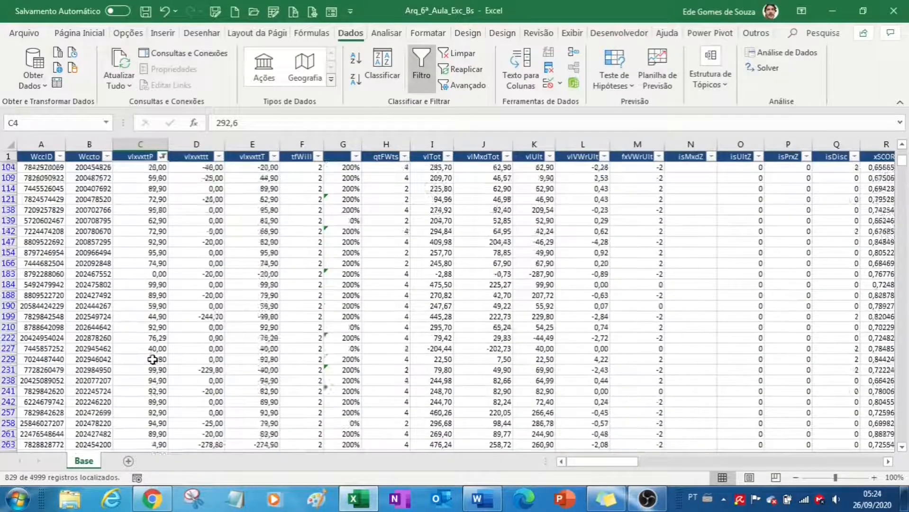
{"action": "scroll", "coordinate": [152, 359], "scroll_direction": "down", "scroll_amount": 12}
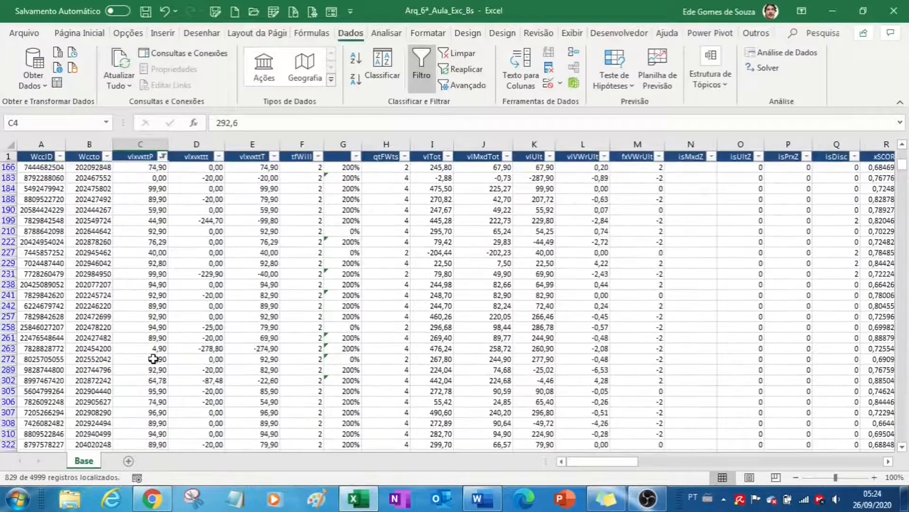
{"action": "scroll", "coordinate": [153, 358], "scroll_direction": "down", "scroll_amount": 10}
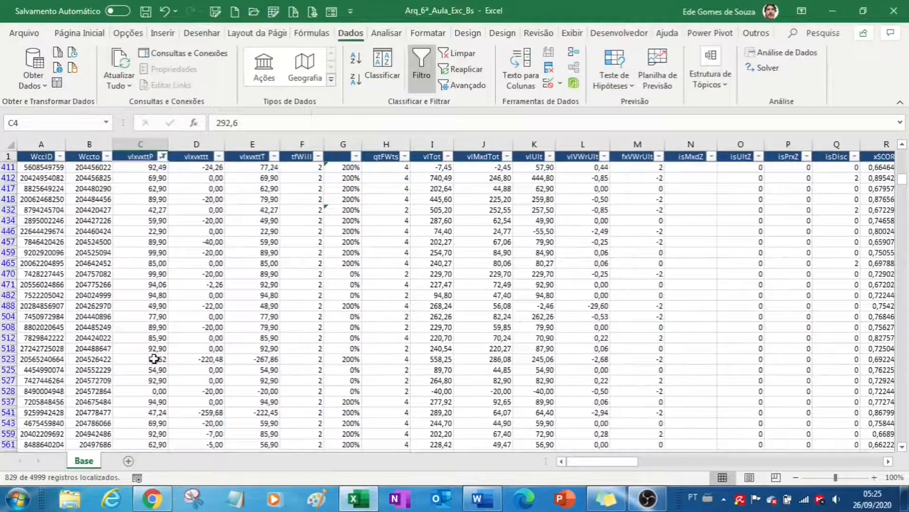
{"action": "scroll", "coordinate": [154, 359], "scroll_direction": "down", "scroll_amount": 10}
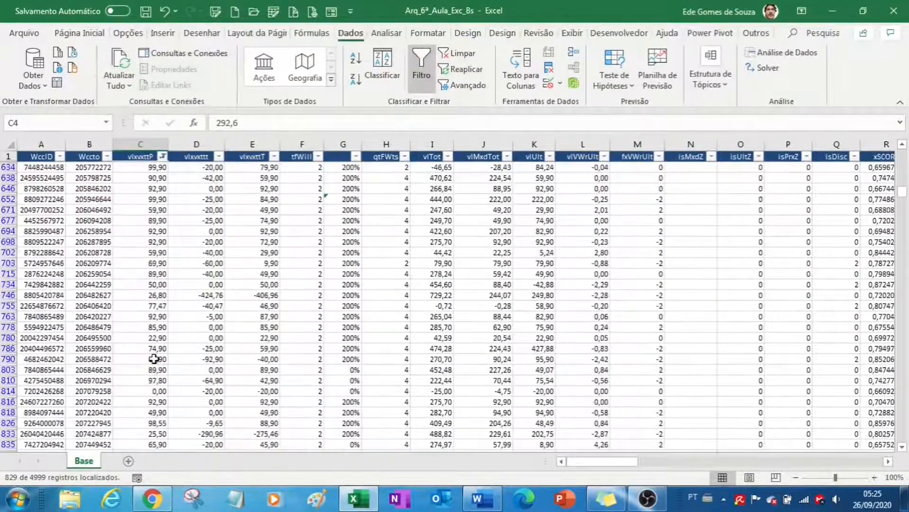
{"action": "scroll", "coordinate": [153, 359], "scroll_direction": "down", "scroll_amount": 2}
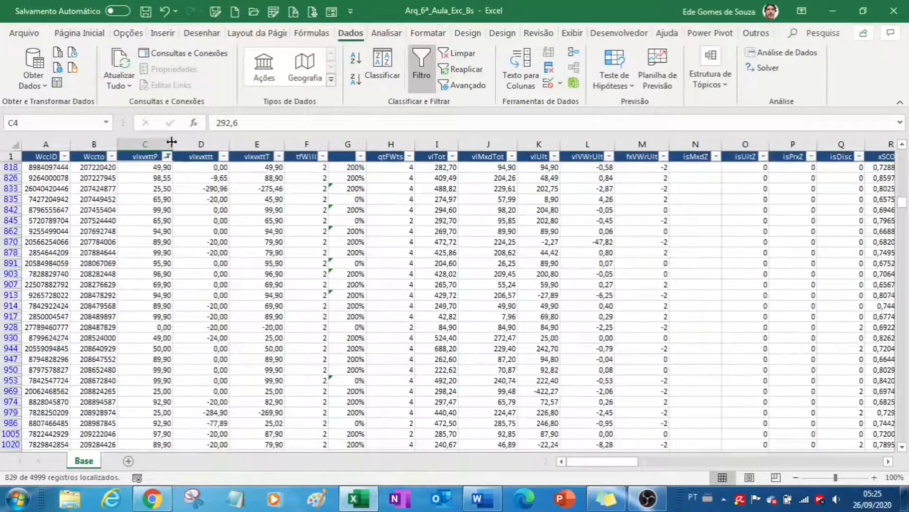
{"action": "left_click", "coordinate": [167, 157]}
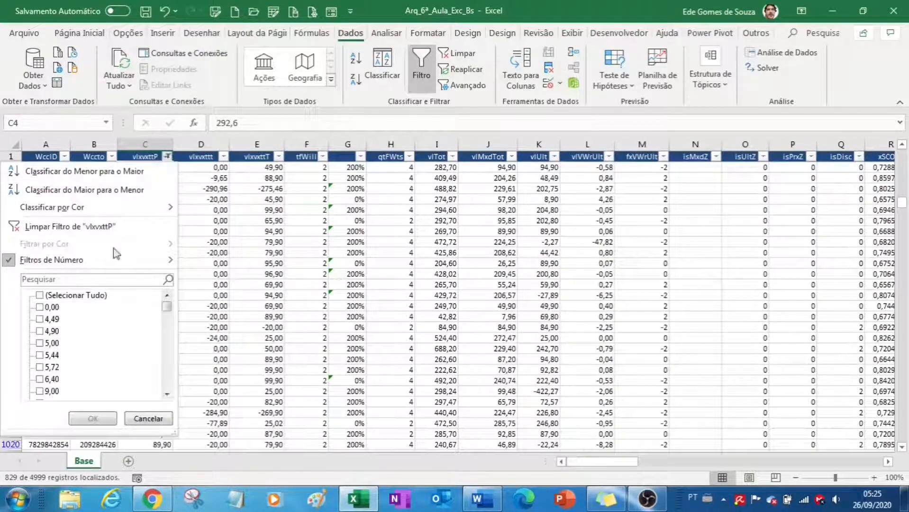
{"action": "mouse_move", "coordinate": [113, 261]}
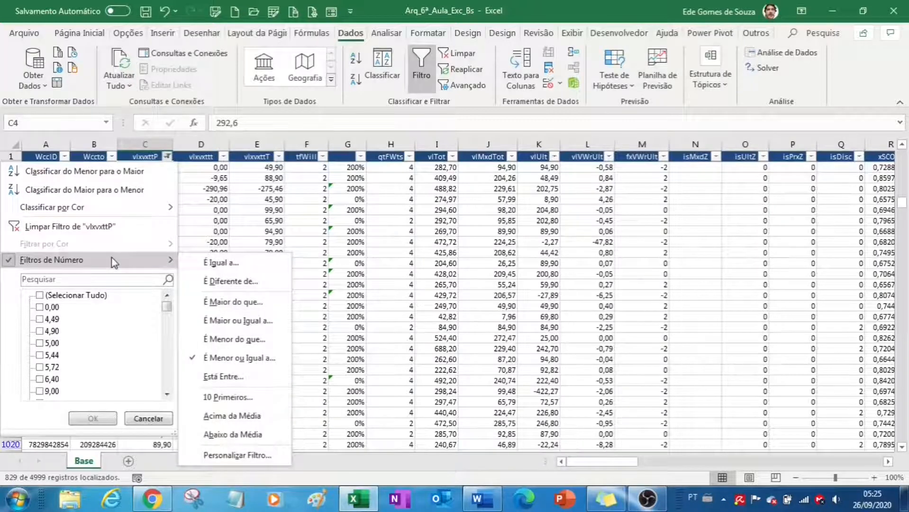
{"action": "left_click", "coordinate": [228, 397]}
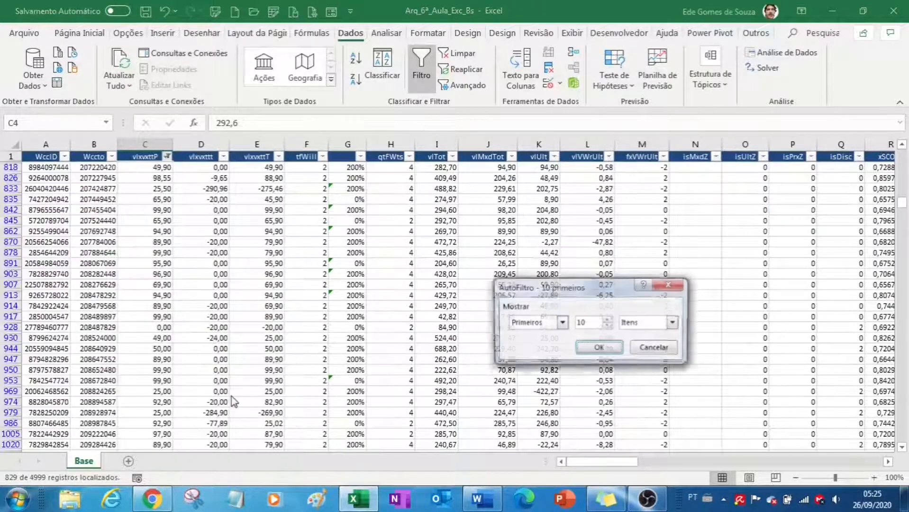
{"action": "left_click", "coordinate": [601, 349]}
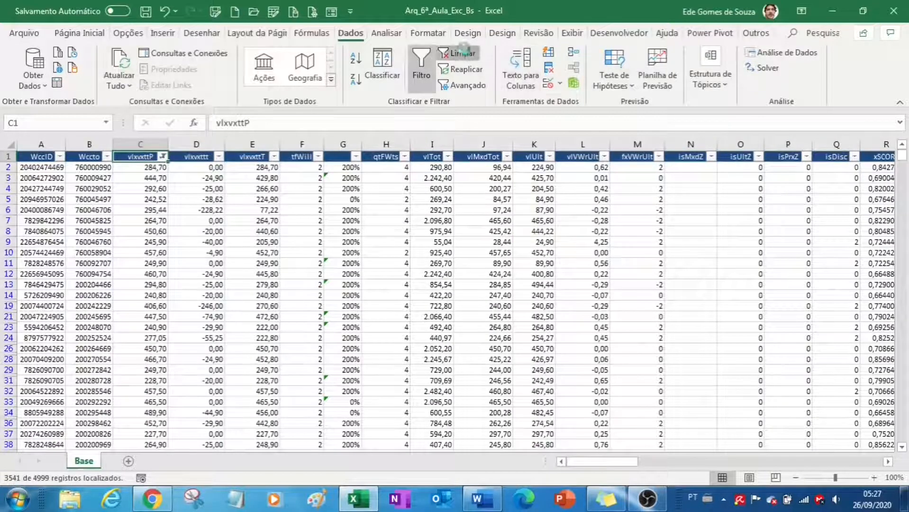
Clear the active filter and apply a custom filter to vlxvxttP for values greater than 100 and less than 500.
{"action": "left_click", "coordinate": [455, 53]}
{"action": "left_click", "coordinate": [162, 157]}
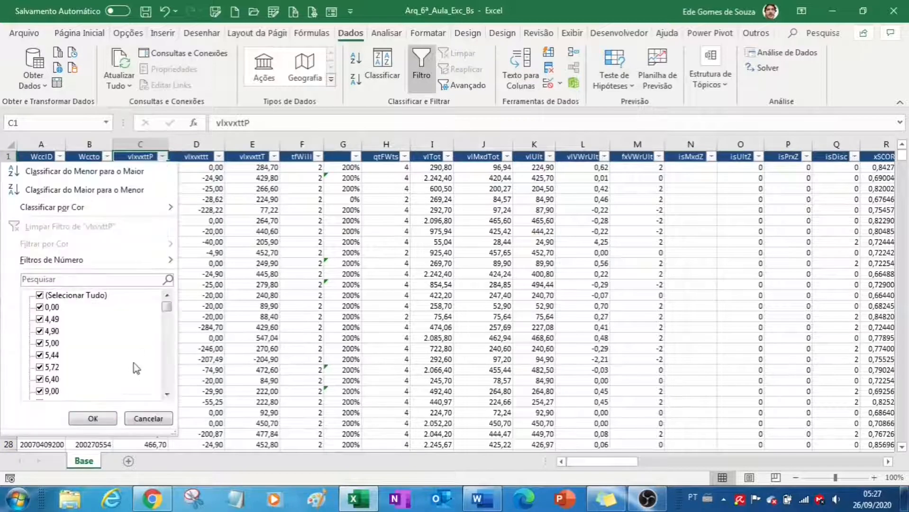
{"action": "mouse_move", "coordinate": [102, 264]}
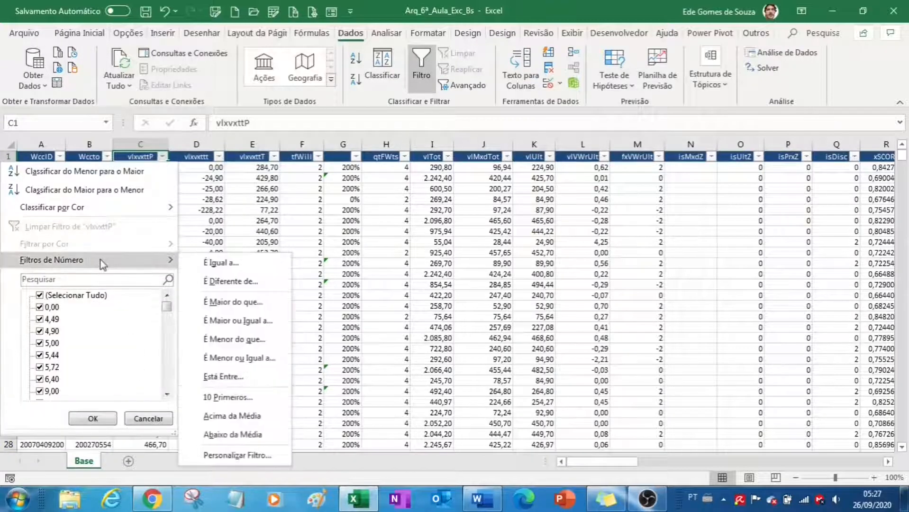
{"action": "left_click", "coordinate": [235, 454]}
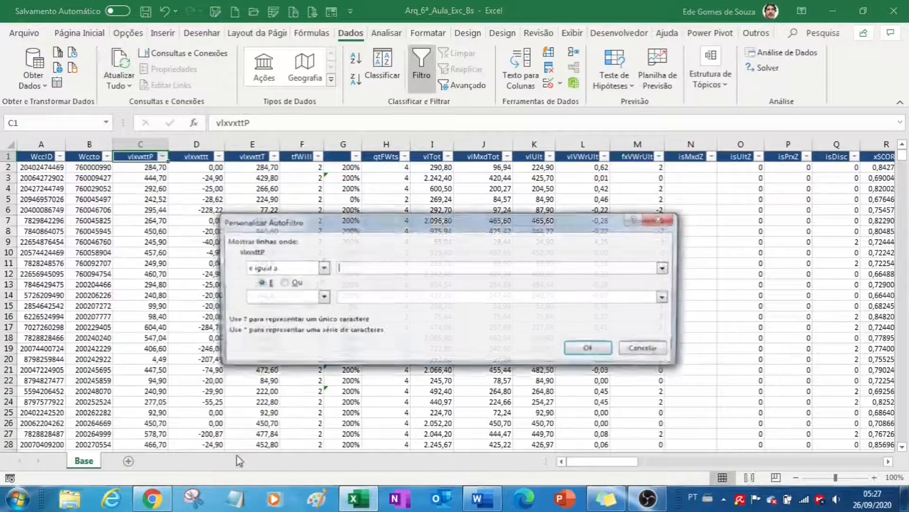
{"action": "left_click", "coordinate": [321, 268]}
{"action": "left_click", "coordinate": [299, 305]}
{"action": "left_click", "coordinate": [366, 265]}
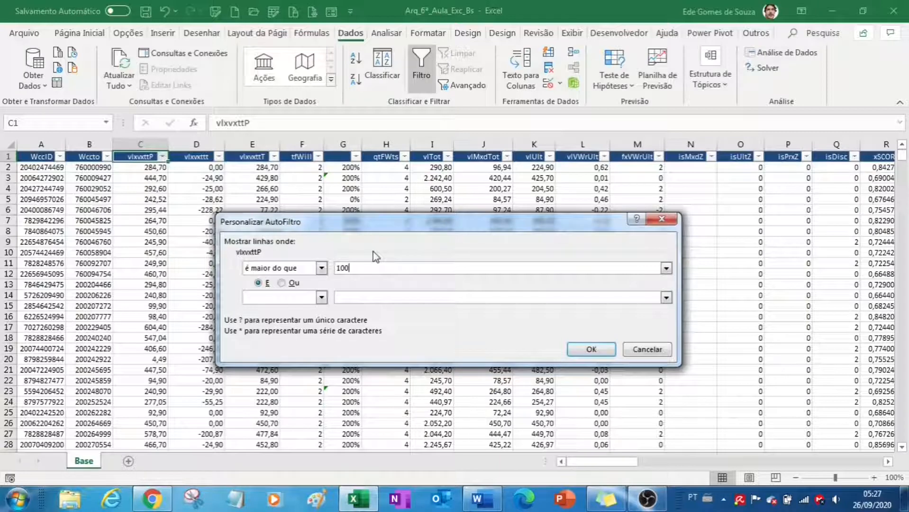
{"action": "left_click", "coordinate": [321, 297]}
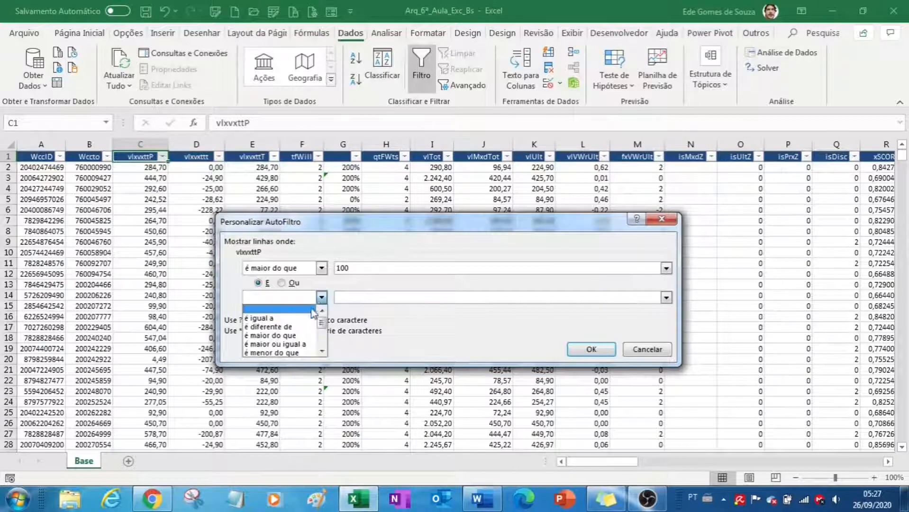
{"action": "left_click", "coordinate": [294, 354]}
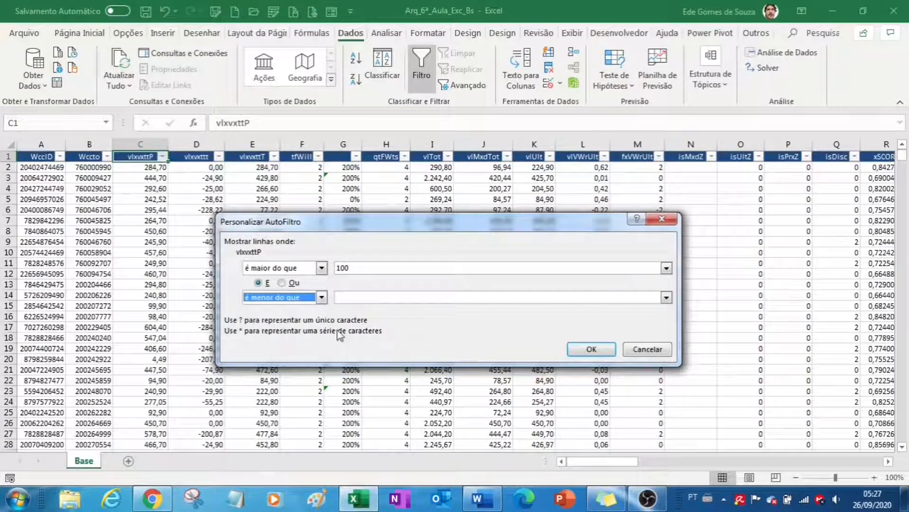
{"action": "left_click", "coordinate": [358, 297]}
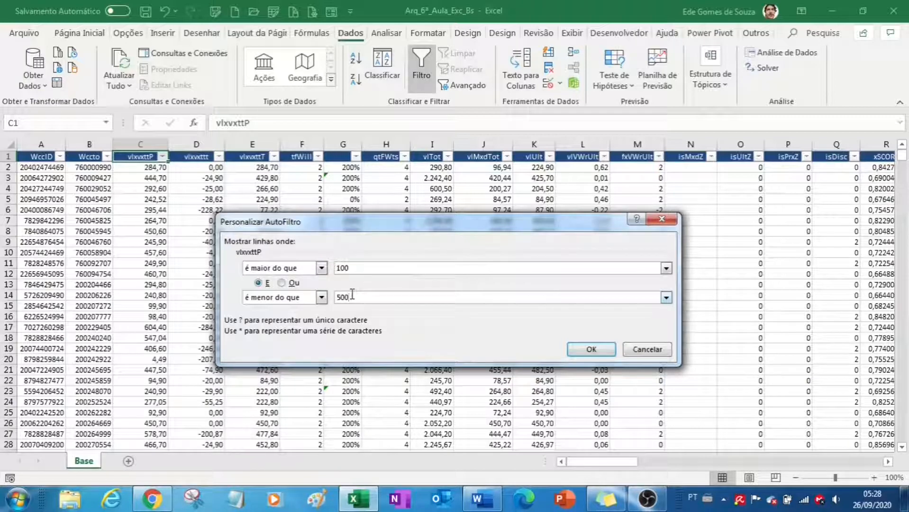
{"action": "left_click", "coordinate": [591, 349]}
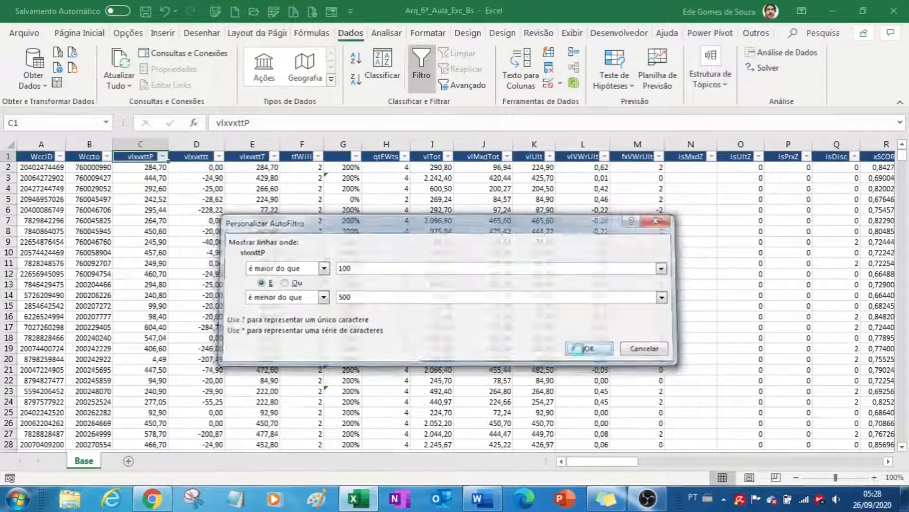
Examine the vlxvxttP values in the filtered rows down to the end of the table.
{"action": "scroll", "coordinate": [174, 372], "scroll_direction": "down", "scroll_amount": 5}
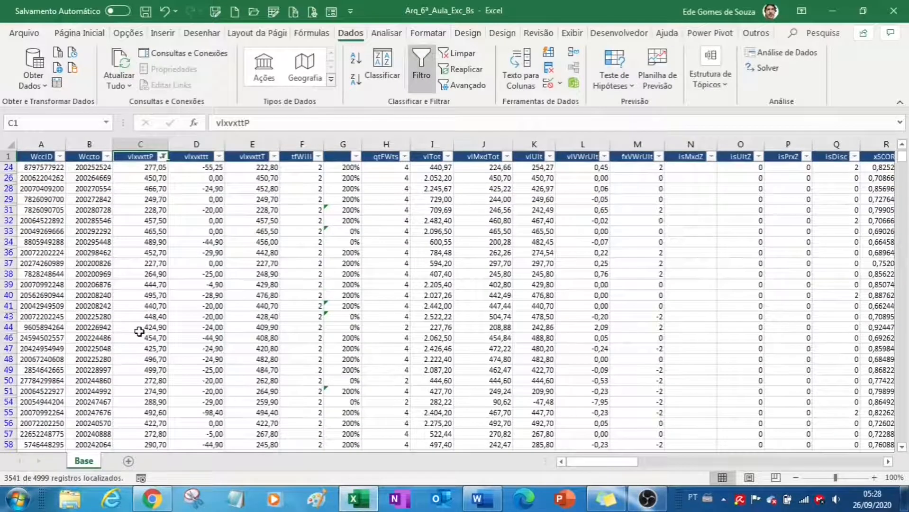
{"action": "scroll", "coordinate": [139, 331], "scroll_direction": "down", "scroll_amount": 15}
{"action": "scroll", "coordinate": [139, 331], "scroll_direction": "down", "scroll_amount": 20}
{"action": "scroll", "coordinate": [139, 331], "scroll_direction": "down", "scroll_amount": 20}
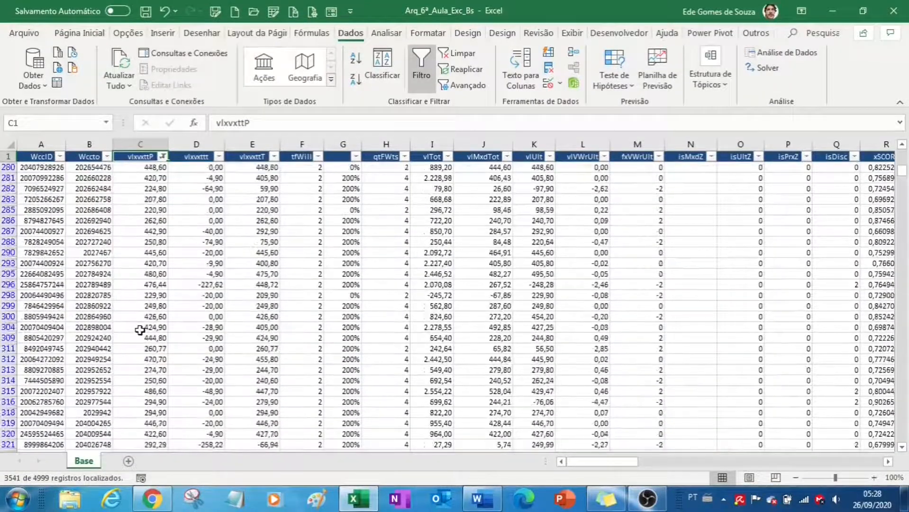
{"action": "scroll", "coordinate": [140, 330], "scroll_direction": "down", "scroll_amount": 20}
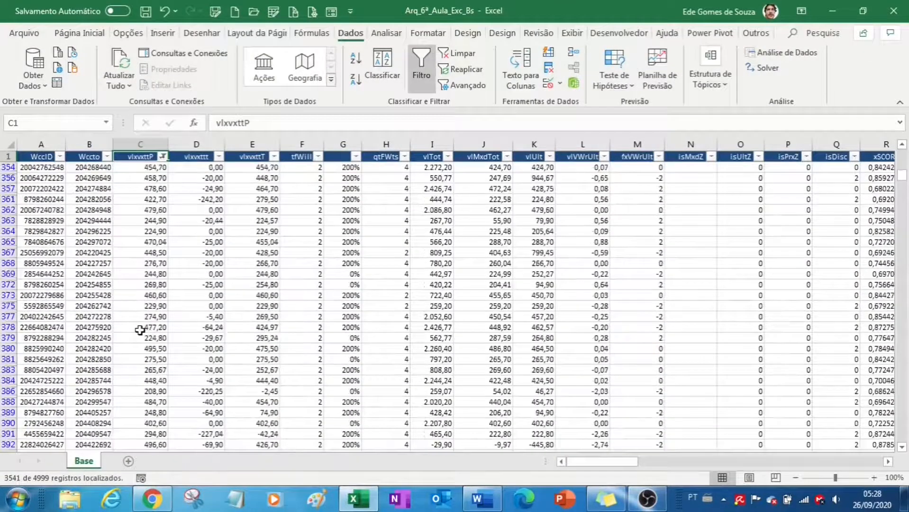
{"action": "scroll", "coordinate": [140, 330], "scroll_direction": "down", "scroll_amount": 20}
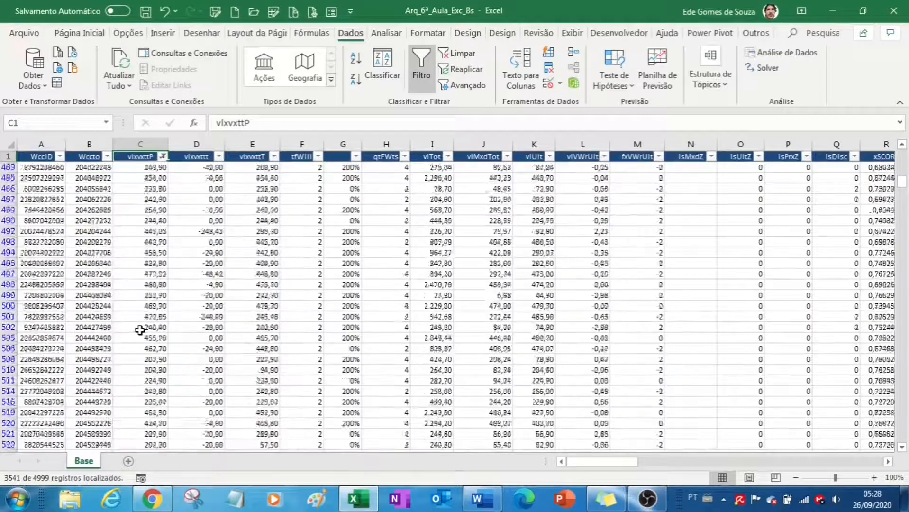
{"action": "scroll", "coordinate": [140, 330], "scroll_direction": "down", "scroll_amount": 20}
{"action": "left_click", "coordinate": [143, 325]}
{"action": "key", "text": "ctrl+Down"}
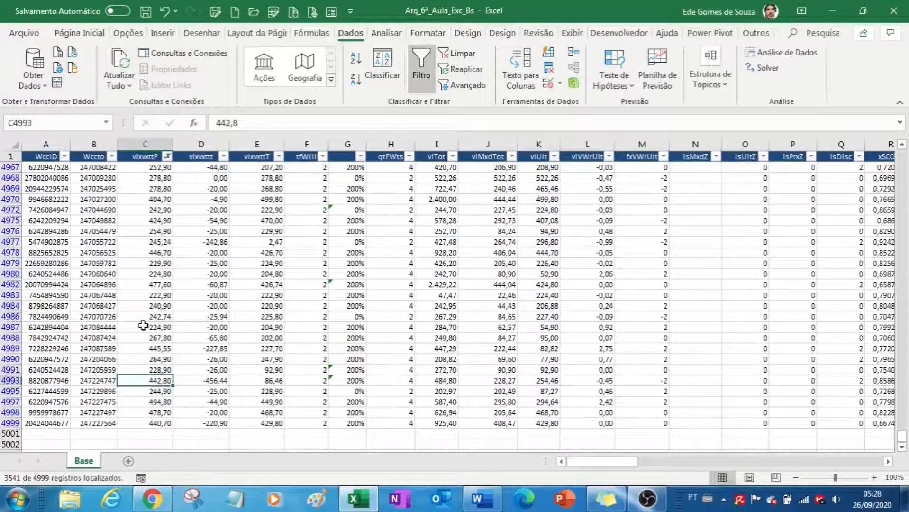
{"action": "scroll", "coordinate": [143, 326], "scroll_direction": "up", "scroll_amount": 1}
Return to the first rows of the table and clear the vlxvxttP filter to show all records.
{"action": "key", "text": "ctrl+Up"}
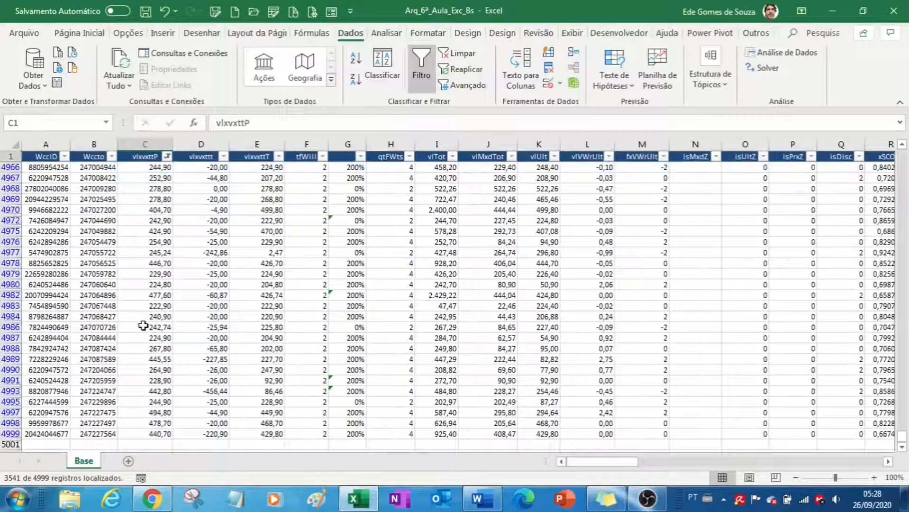
{"action": "key", "text": "Down"}
{"action": "key", "text": "Down"}
{"action": "key", "text": "Down"}
{"action": "key", "text": "Down"}
{"action": "key", "text": "Down"}
{"action": "key", "text": "Down"}
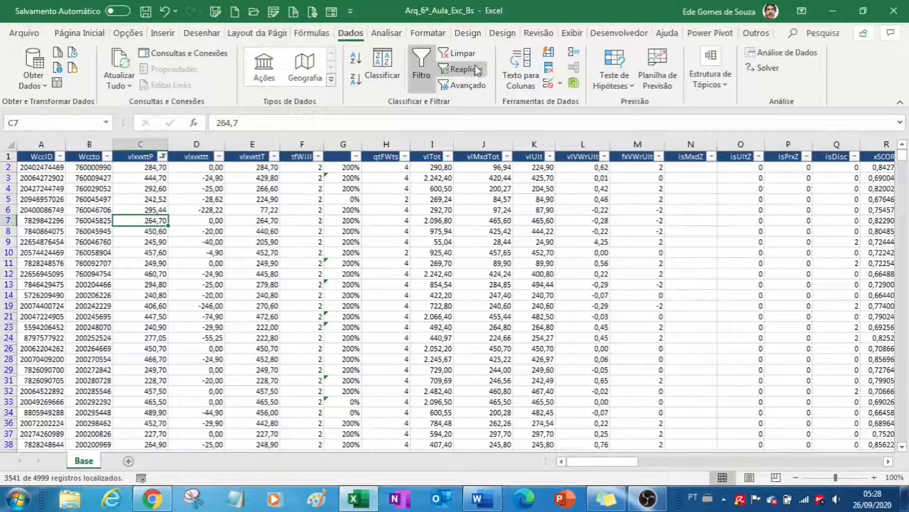
{"action": "left_click", "coordinate": [461, 52]}
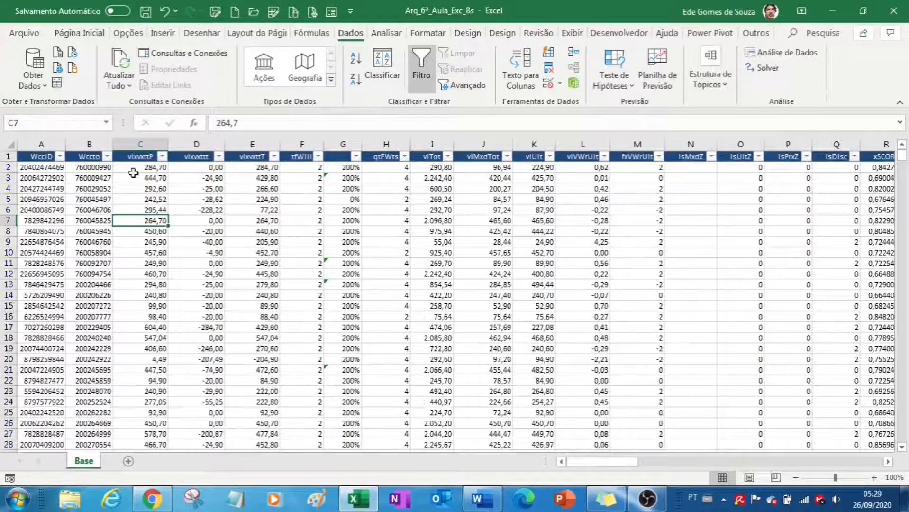
Filter the Dxscr_Tp_Pgto_Wolxto column by searching its values for "deve" to keep the "deve pg c/ nota" rows.
{"action": "left_click", "coordinate": [887, 461]}
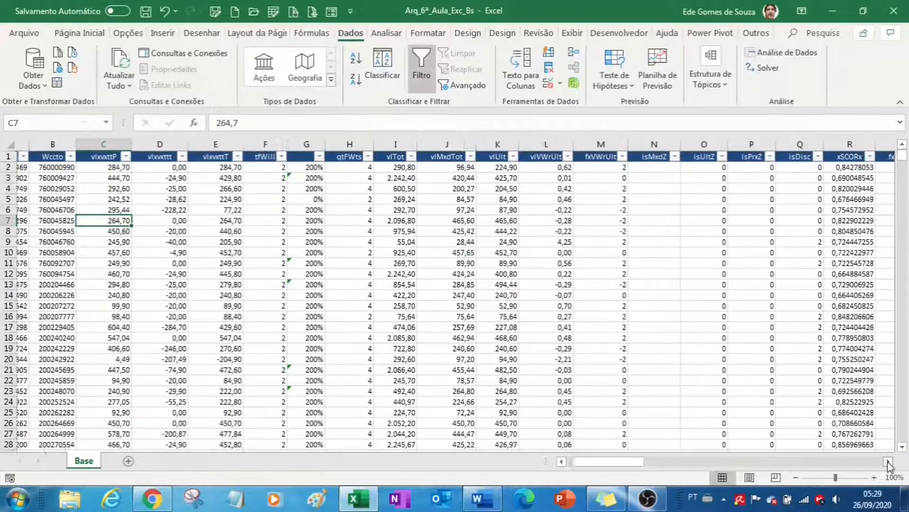
{"action": "left_click_drag", "start_coordinate": [887, 463], "coordinate": [887, 464]}
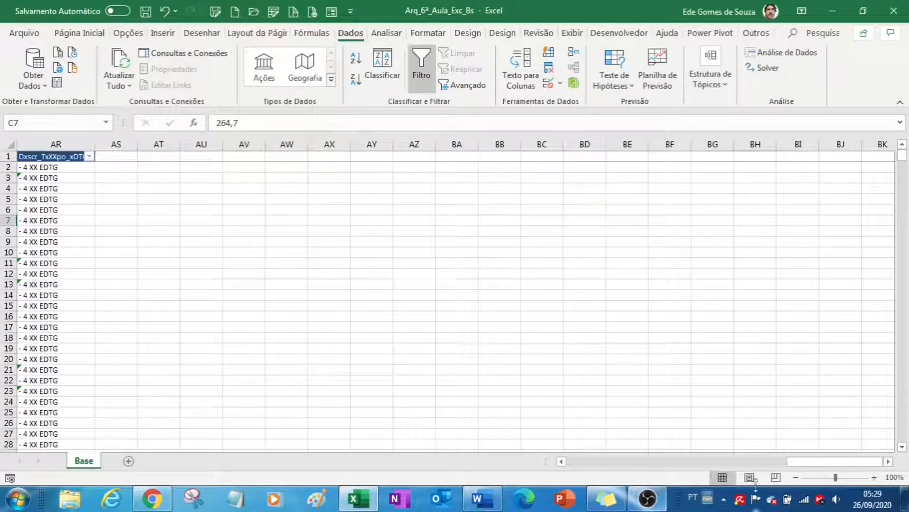
{"action": "left_click_drag", "start_coordinate": [763, 472], "coordinate": [753, 469]}
{"action": "left_click", "coordinate": [602, 307]}
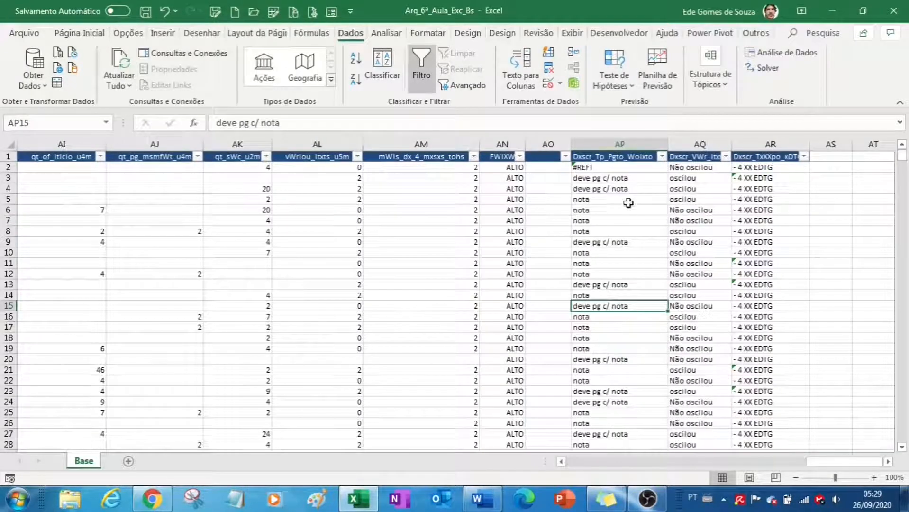
{"action": "left_click", "coordinate": [661, 157]}
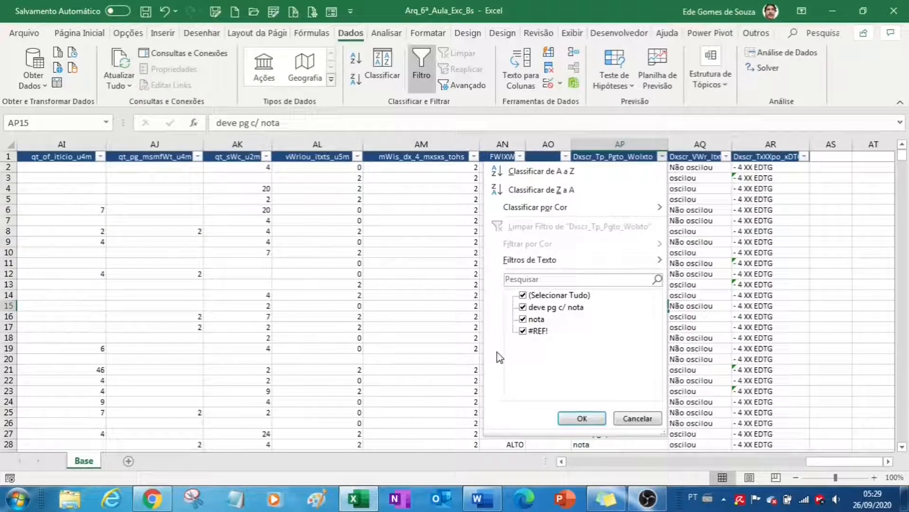
{"action": "left_click", "coordinate": [536, 279]}
{"action": "type", "text": "deve"}
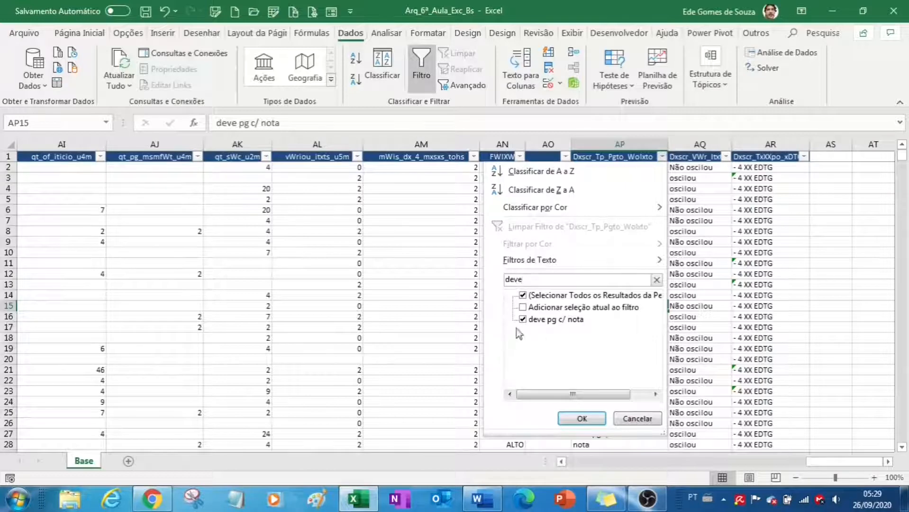
{"action": "left_click", "coordinate": [579, 419]}
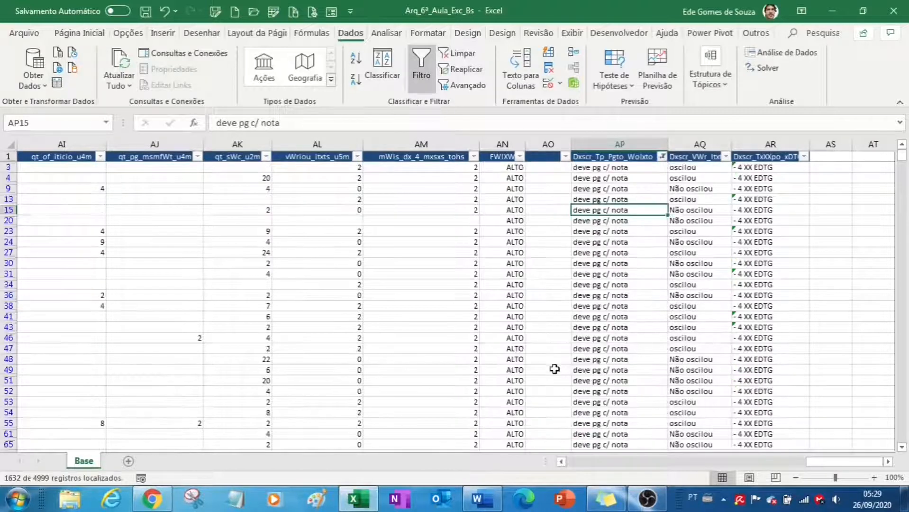
{"action": "scroll", "coordinate": [545, 349], "scroll_direction": "down", "scroll_amount": 2}
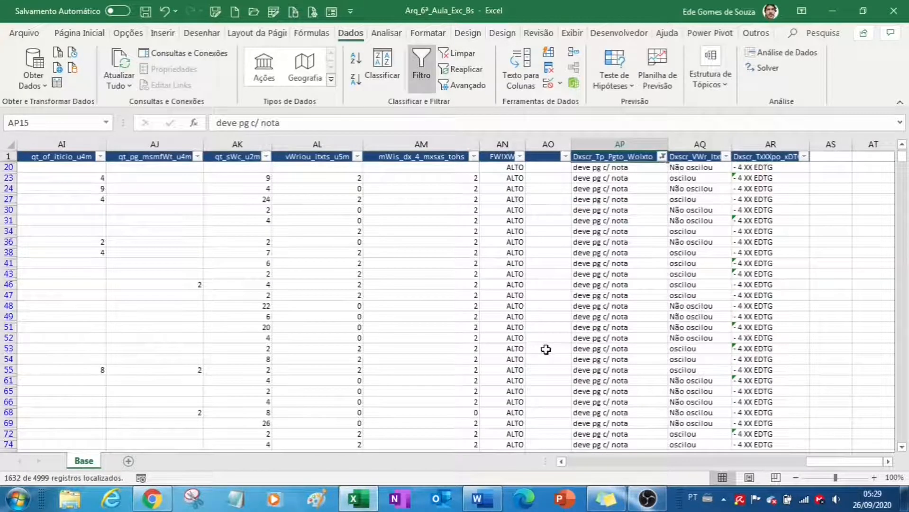
{"action": "scroll", "coordinate": [546, 349], "scroll_direction": "up", "scroll_amount": 2}
Review the text filter options for Dxscr_Tp_Pgto_Wolxto and clear that column's filter.
{"action": "left_click", "coordinate": [662, 156]}
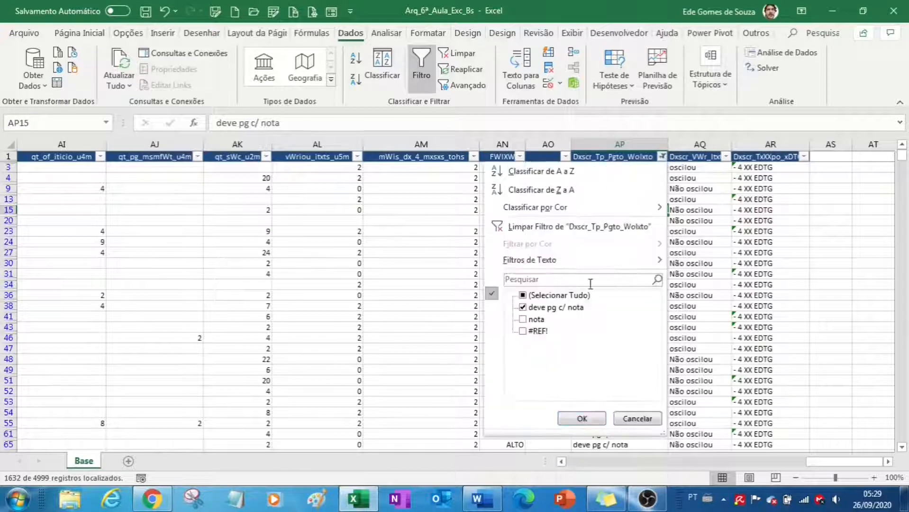
{"action": "left_click", "coordinate": [533, 295]}
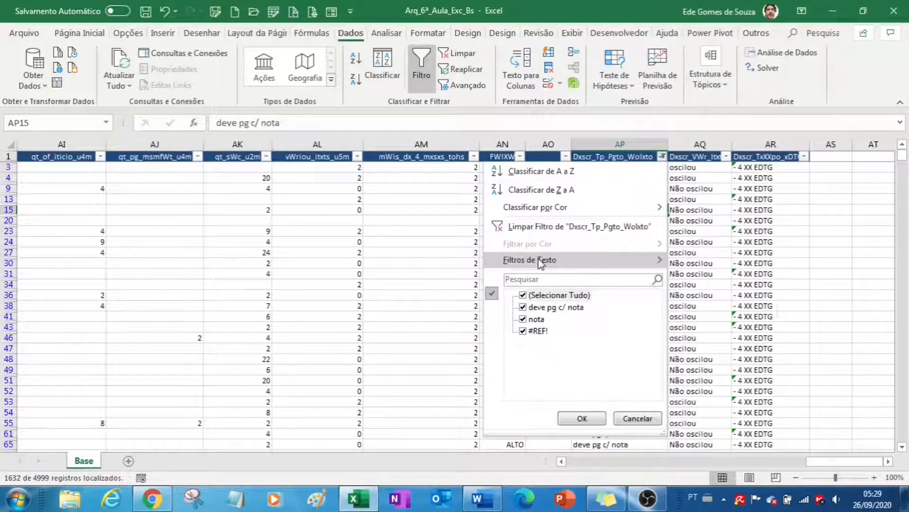
{"action": "mouse_move", "coordinate": [540, 263]}
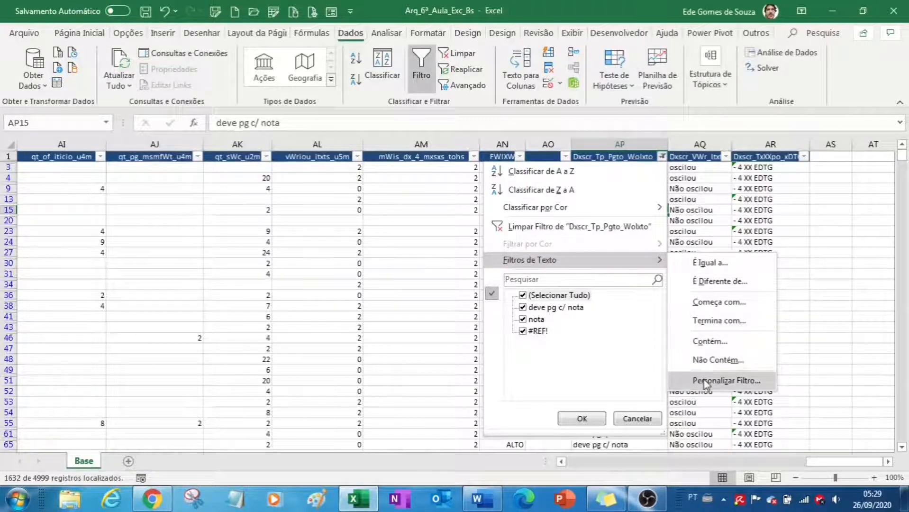
{"action": "left_click", "coordinate": [577, 226]}
Apply a begins-with text filter to Dxscr_VWr_Itxts that keeps only the "oscilou" rows, and clear it again.
{"action": "left_click", "coordinate": [726, 157]}
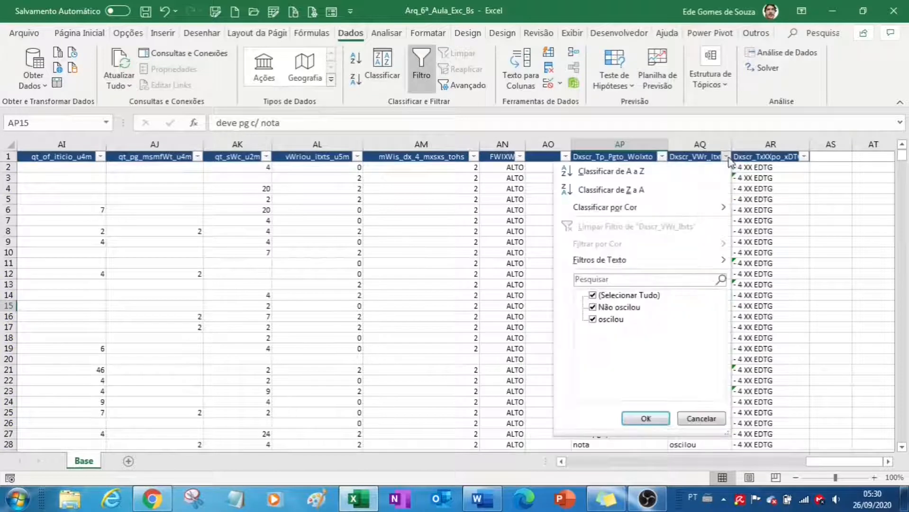
{"action": "mouse_move", "coordinate": [622, 261]}
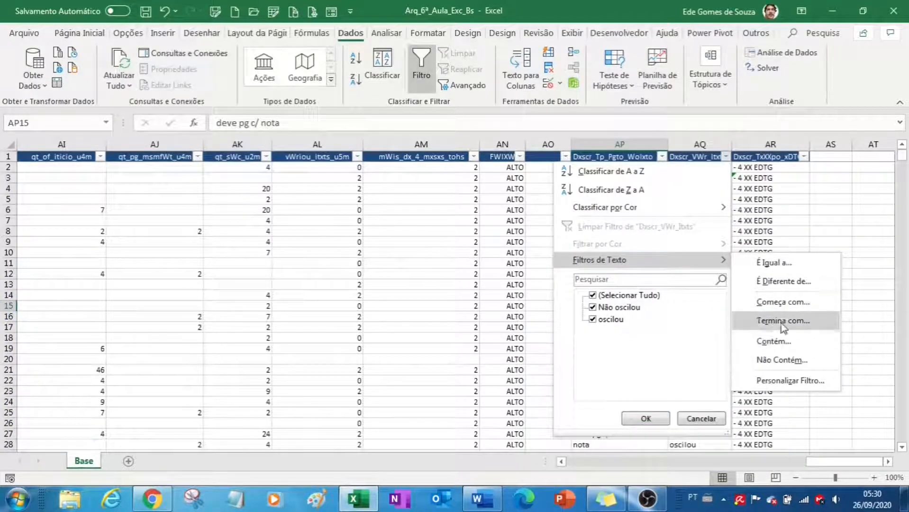
{"action": "left_click", "coordinate": [782, 301]}
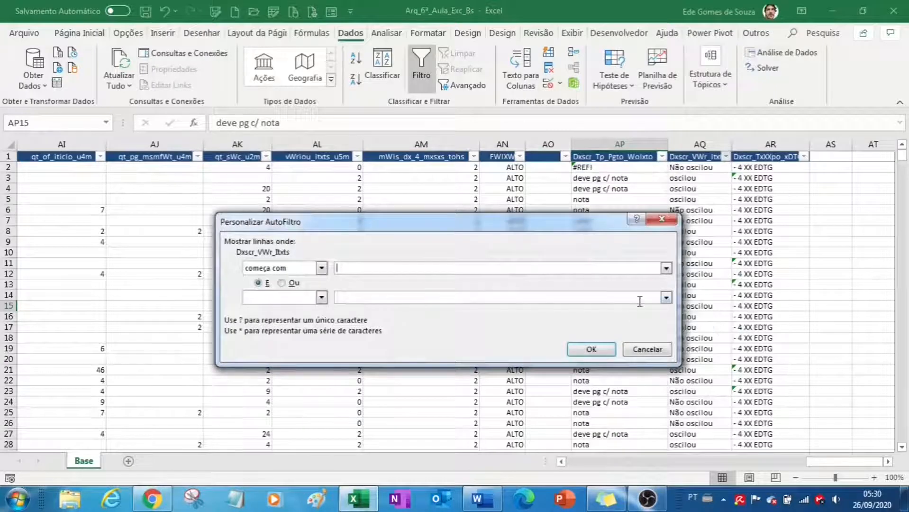
{"action": "left_click", "coordinate": [609, 350]}
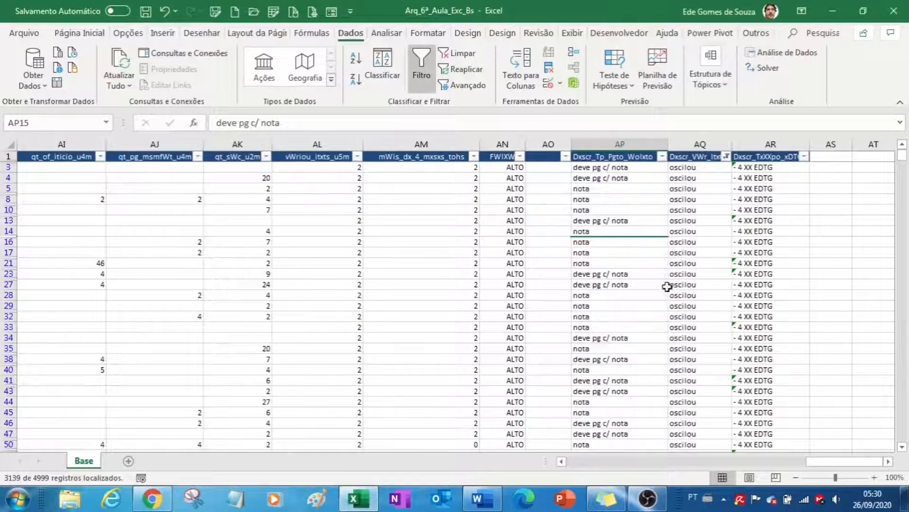
{"action": "left_click", "coordinate": [725, 156]}
{"action": "left_click", "coordinate": [645, 228]}
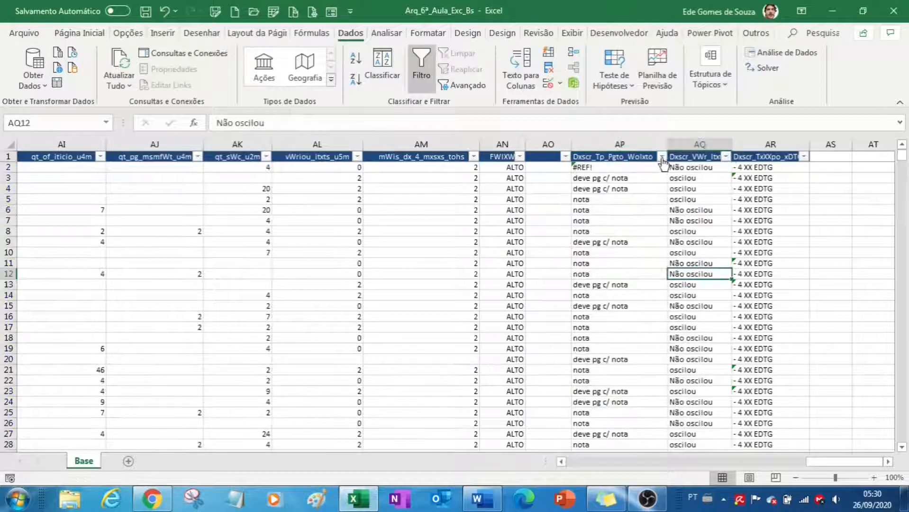
Filter Dxscr_Tp_Pgto_Wolxto with a text filter for values that do not contain "/".
{"action": "left_click", "coordinate": [661, 157]}
{"action": "mouse_move", "coordinate": [537, 264]}
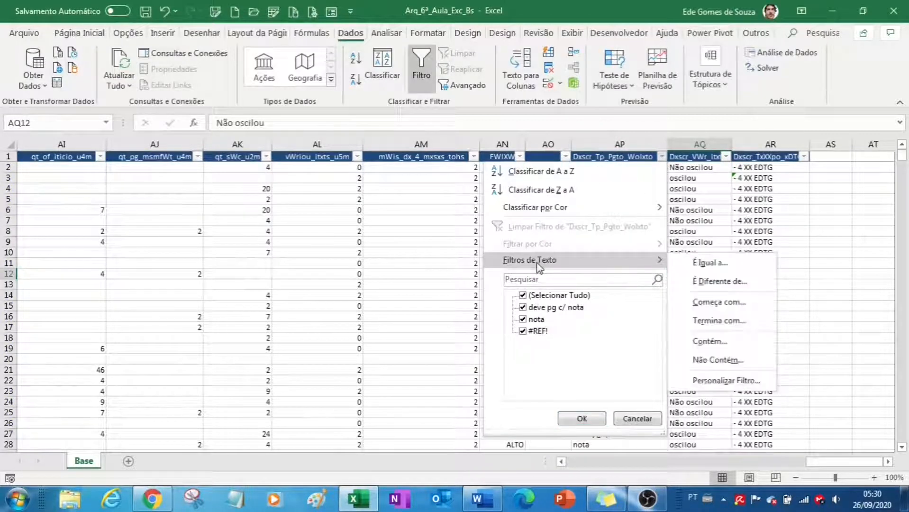
{"action": "left_click", "coordinate": [739, 360]}
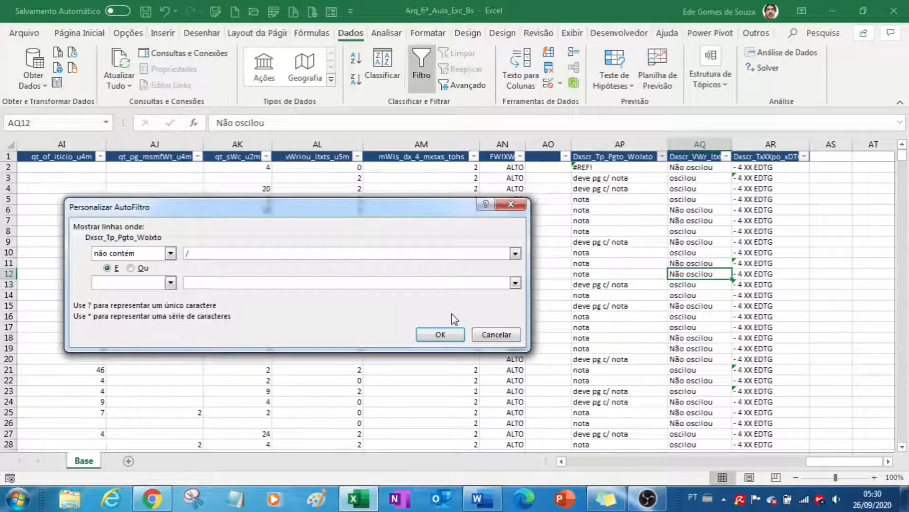
{"action": "left_click", "coordinate": [440, 334]}
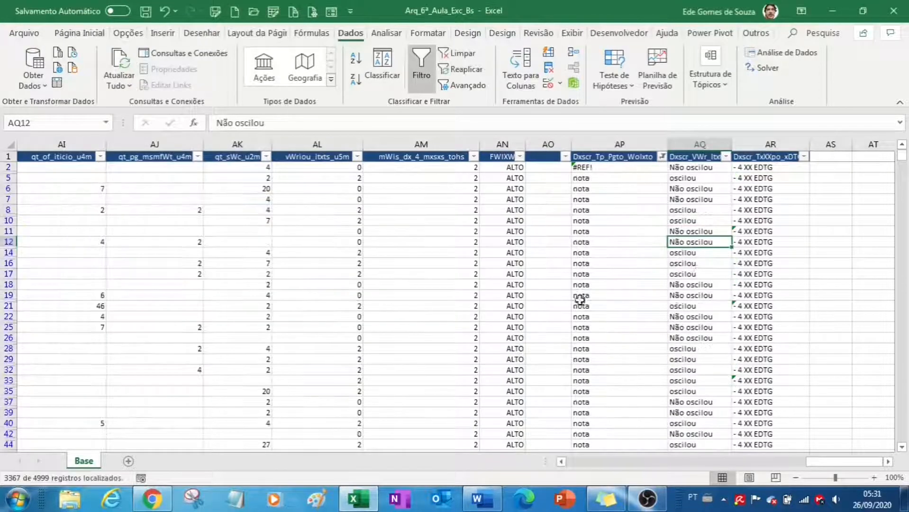
Look through the filtered rows and clear the active filter to show all records.
{"action": "scroll", "coordinate": [609, 292], "scroll_direction": "down", "scroll_amount": 4}
{"action": "scroll", "coordinate": [608, 292], "scroll_direction": "up", "scroll_amount": 5}
{"action": "left_click", "coordinate": [456, 53]}
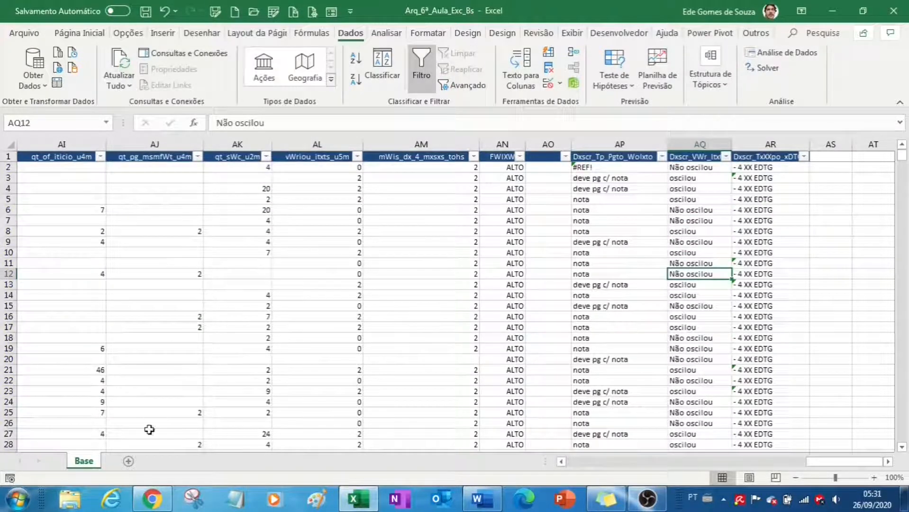